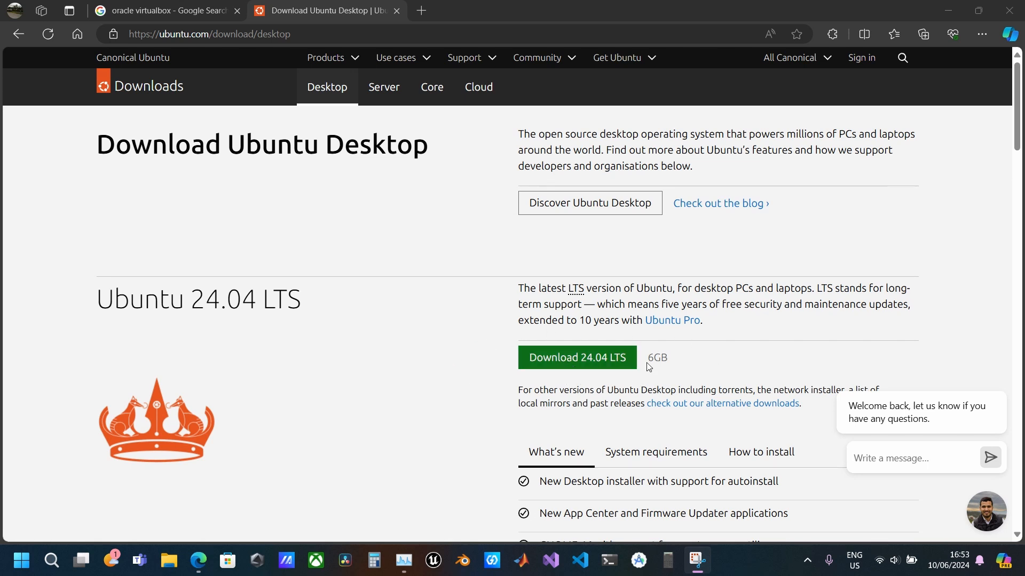
Open the VirtualBox downloads page from the Google results and download the 7.0.18 platform package for Windows hosts
{"action": "scroll", "coordinate": [673, 368], "scroll_direction": "down", "scroll_amount": 3}
{"action": "scroll", "coordinate": [676, 336], "scroll_direction": "up", "scroll_amount": 3}
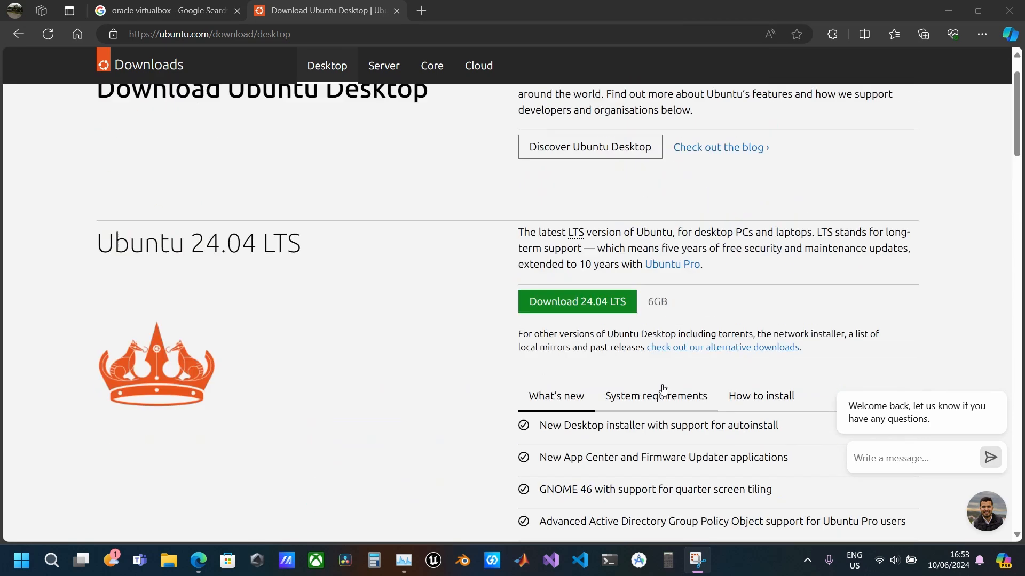
{"action": "left_click", "coordinate": [161, 14]}
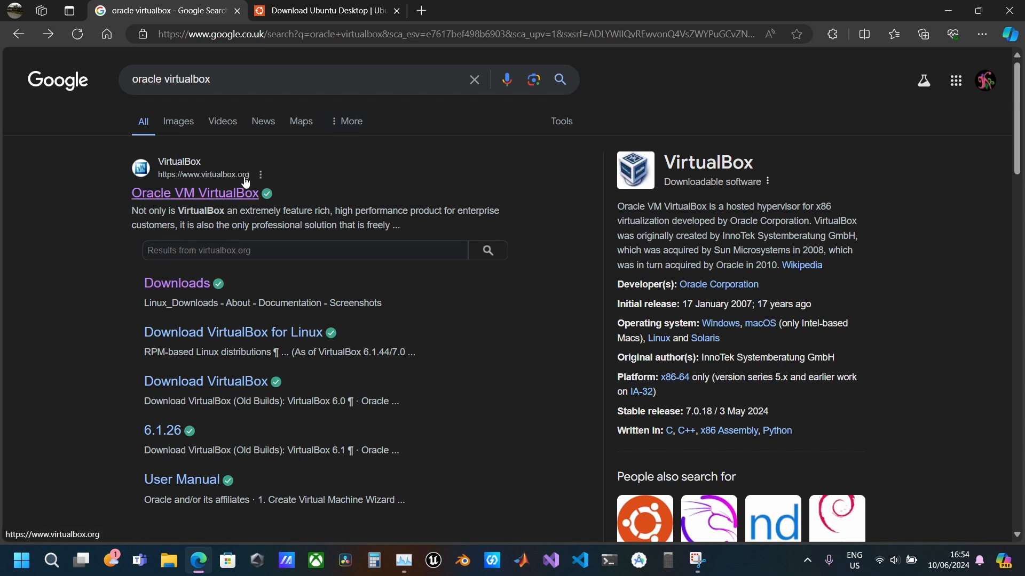
{"action": "left_click", "coordinate": [179, 283]}
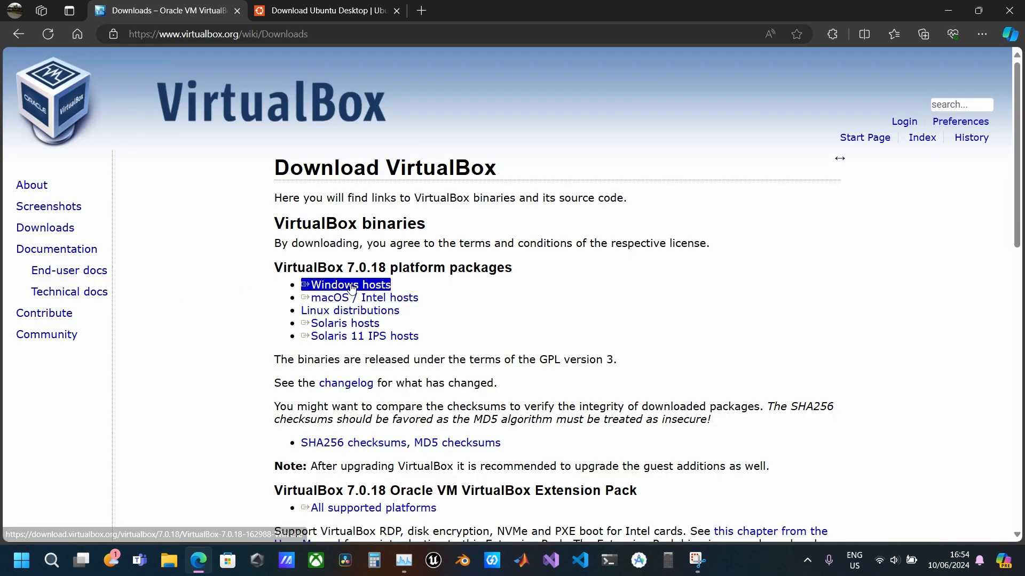
{"action": "left_click", "coordinate": [351, 285]}
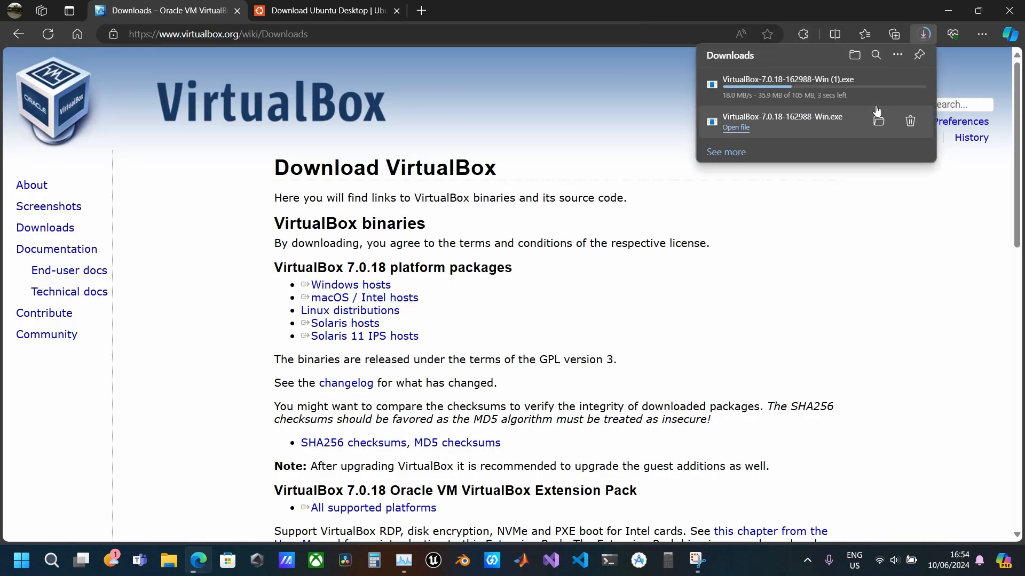
Cancel the duplicate installer download and open the already downloaded VirtualBox-7.0.18-162988-Win.exe
{"action": "left_click", "coordinate": [878, 86]}
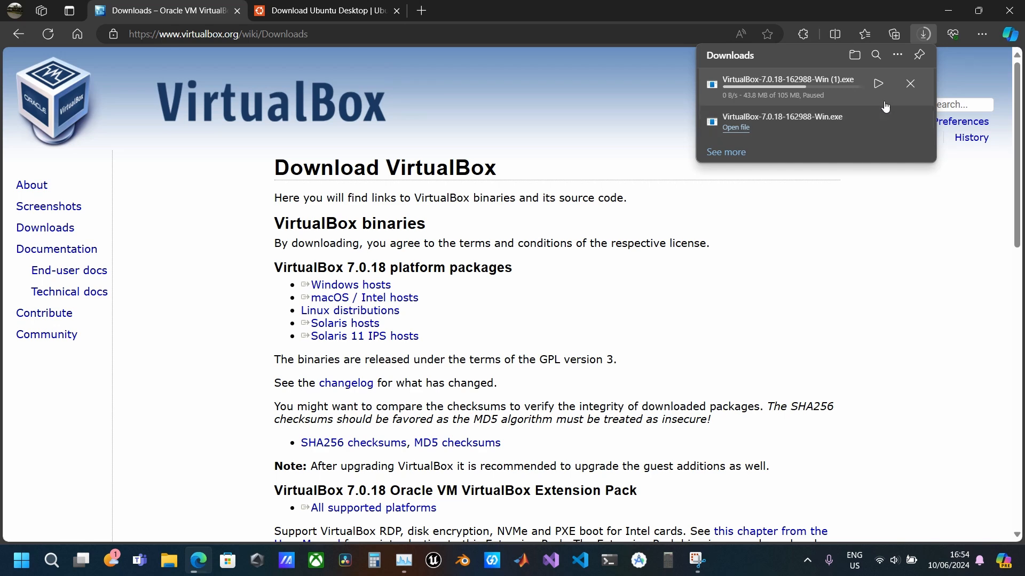
{"action": "left_click", "coordinate": [909, 85]}
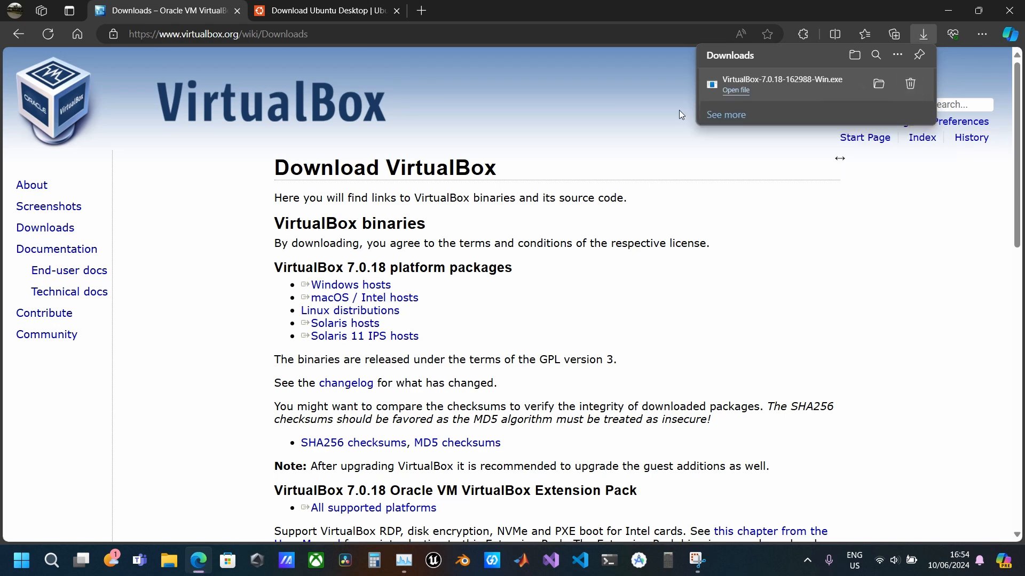
{"action": "left_click", "coordinate": [741, 92]}
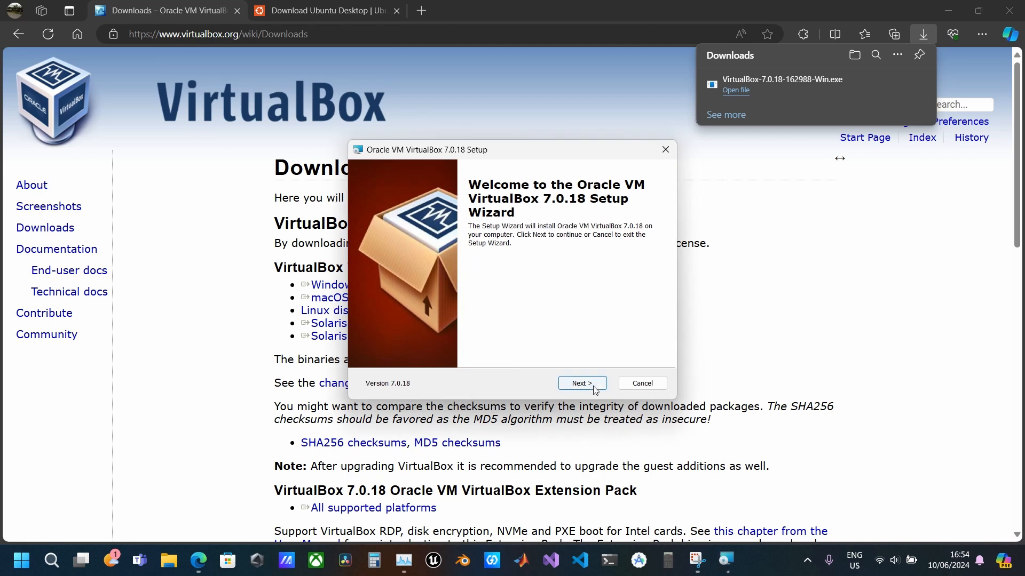
Install Oracle VM VirtualBox 7.0.18 with the default features and location, and start it after installation
{"action": "left_click", "coordinate": [587, 385]}
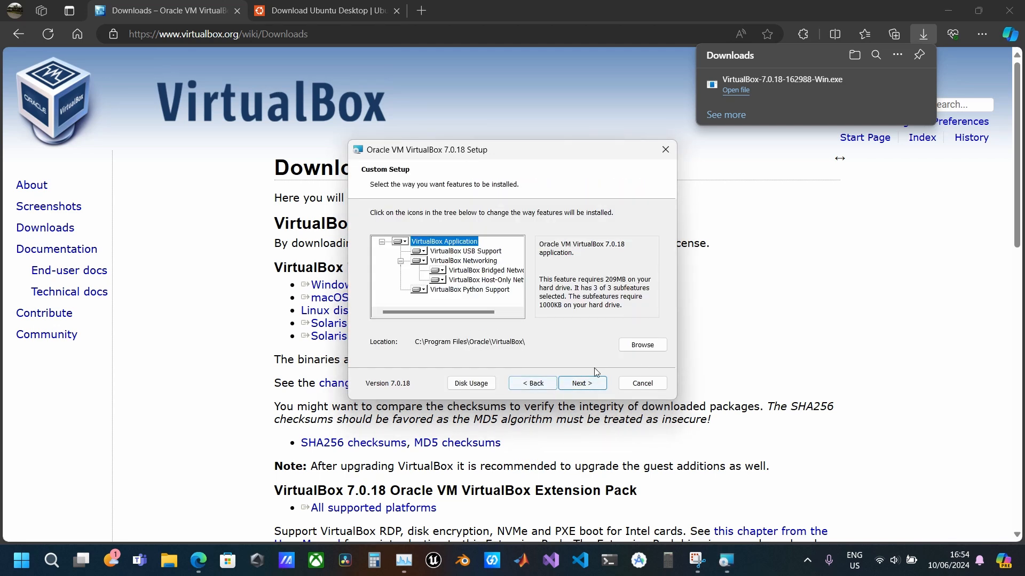
{"action": "left_click", "coordinate": [587, 384]}
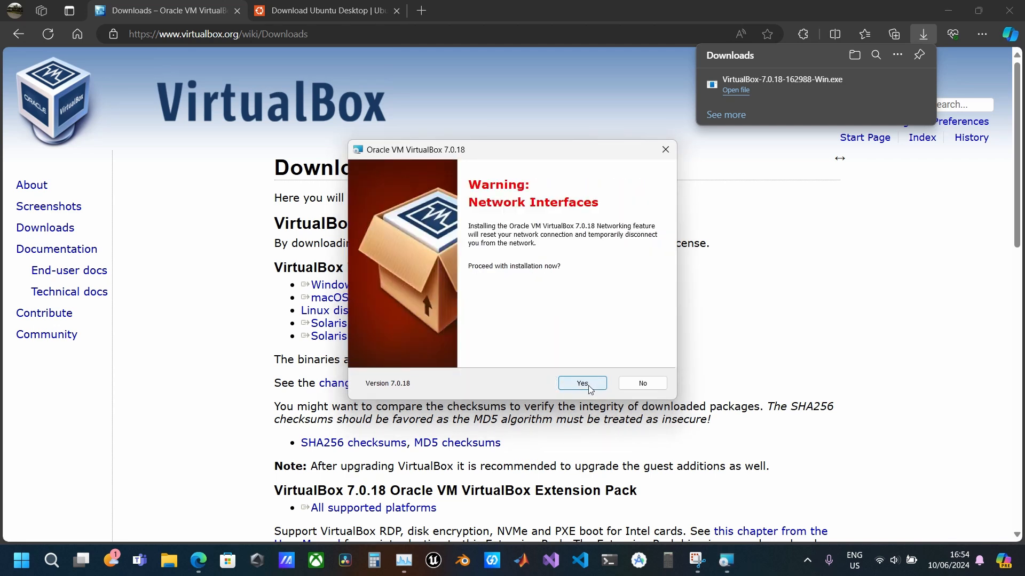
{"action": "left_click", "coordinate": [589, 388]}
{"action": "left_click", "coordinate": [581, 383]}
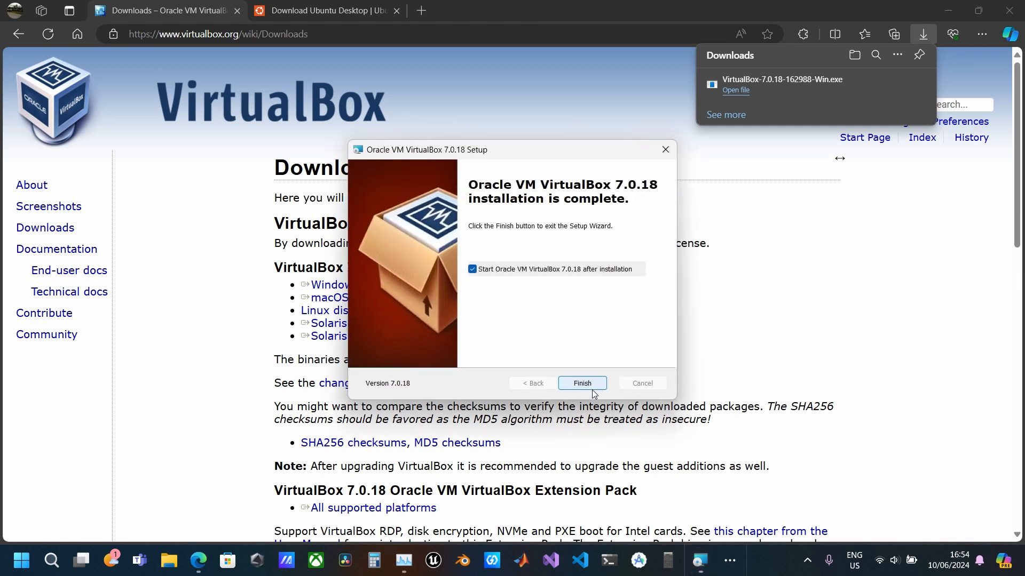
{"action": "left_click", "coordinate": [582, 384]}
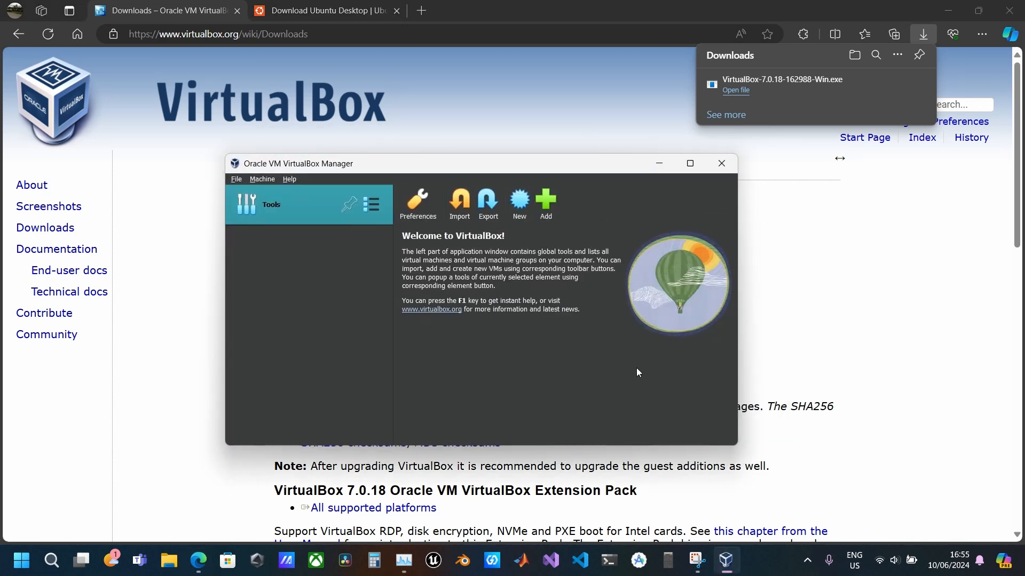
Start creating a new virtual machine and name it Ubuntu
{"action": "left_click", "coordinate": [516, 210]}
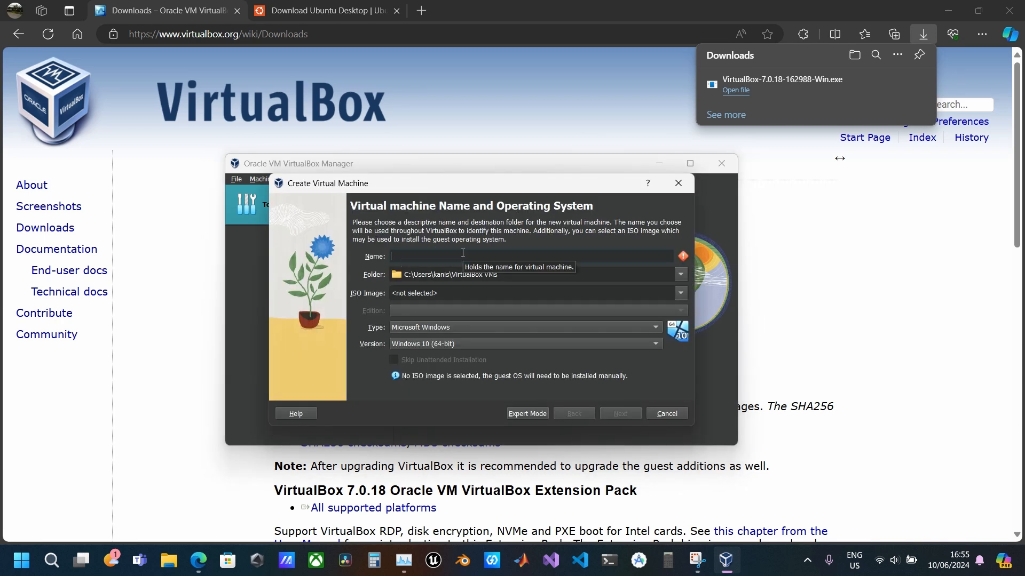
{"action": "type", "text": "Ubuntu"}
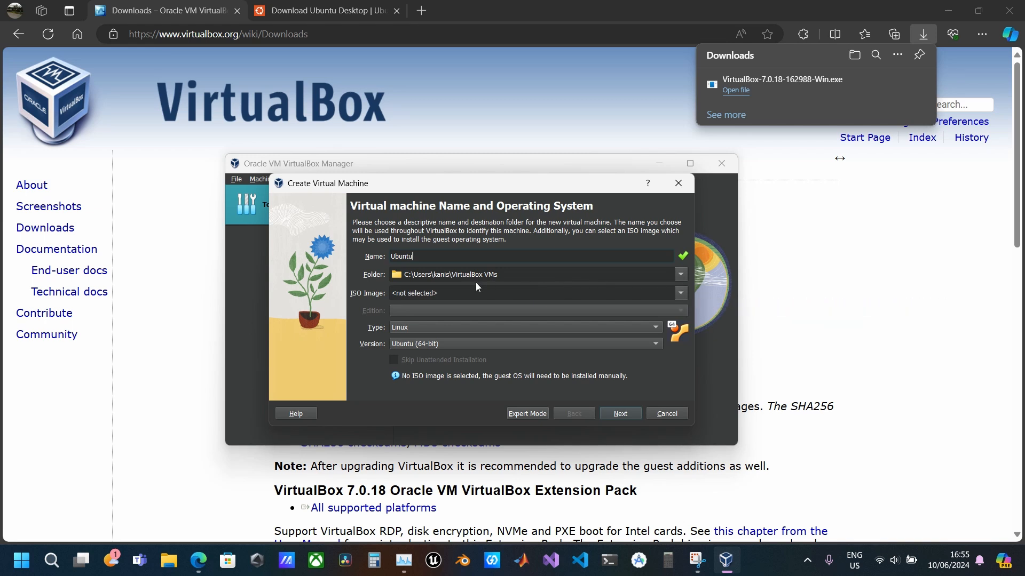
Use the ubuntu-24.04-desktop-amd64 image from the Downloads folder as the virtual machine's ISO image
{"action": "left_click", "coordinate": [681, 293]}
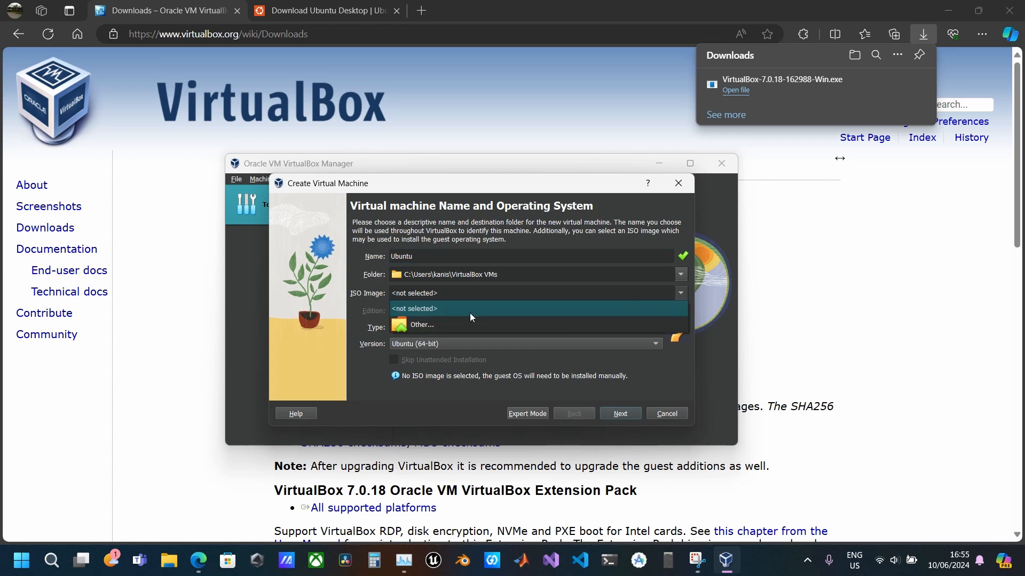
{"action": "left_click", "coordinate": [469, 314]}
{"action": "left_click", "coordinate": [338, 361]}
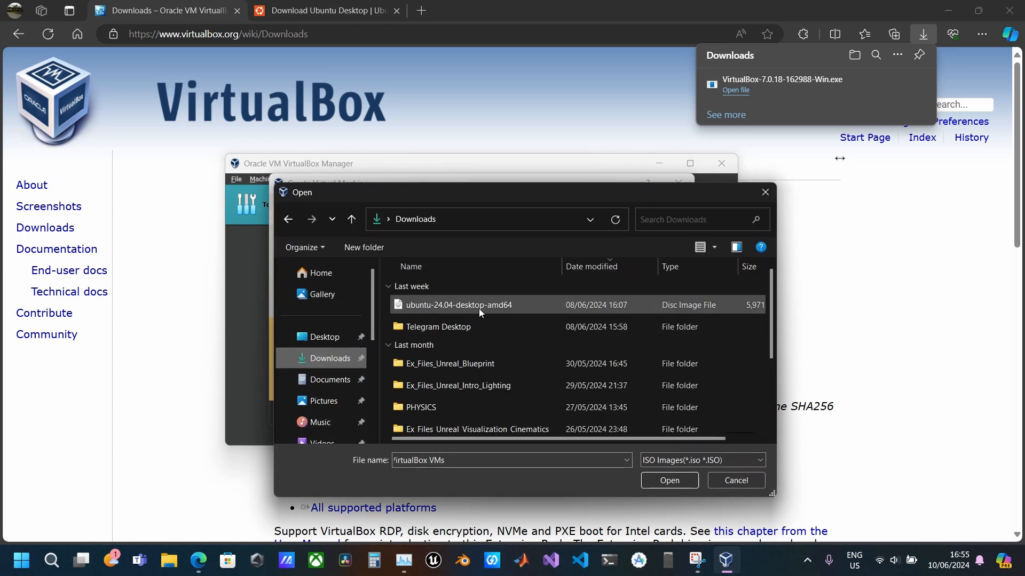
{"action": "left_click", "coordinate": [480, 308]}
{"action": "left_click", "coordinate": [661, 476]}
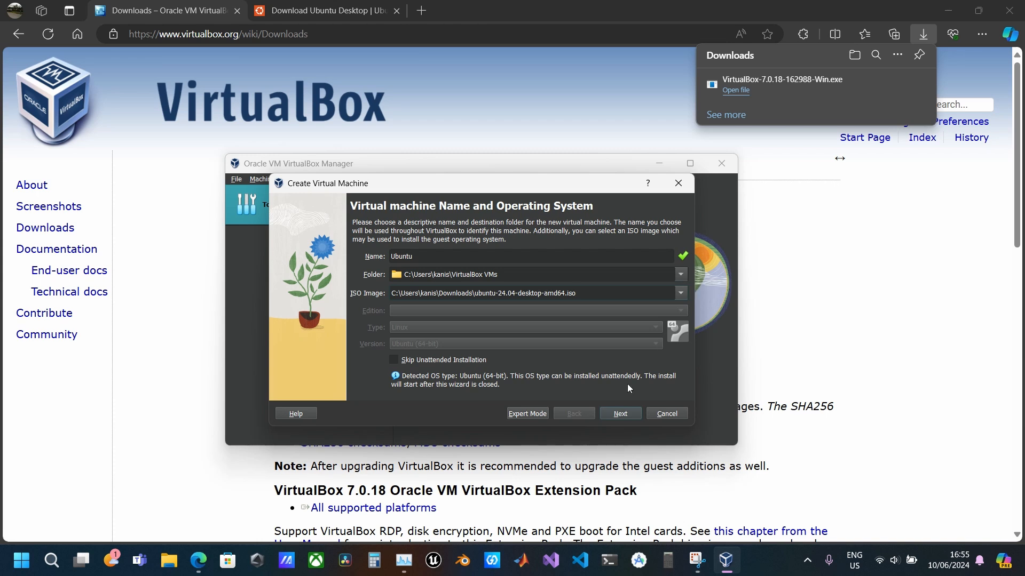
{"action": "left_click", "coordinate": [620, 415]}
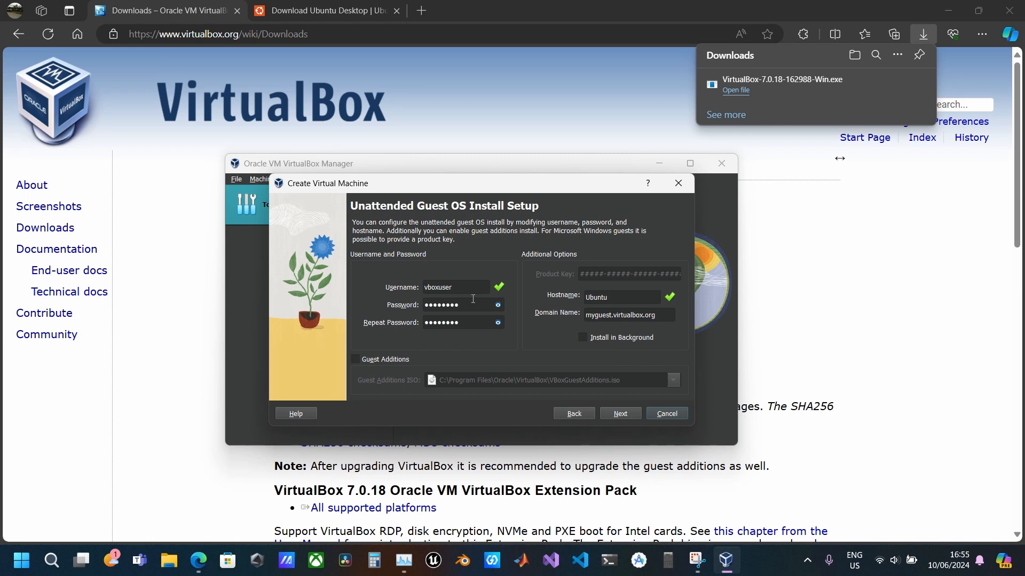
Reveal and hide the preset guest password, and accept the default unattended install settings
{"action": "left_click", "coordinate": [498, 305]}
{"action": "left_click", "coordinate": [498, 305]}
{"action": "left_click", "coordinate": [624, 416]}
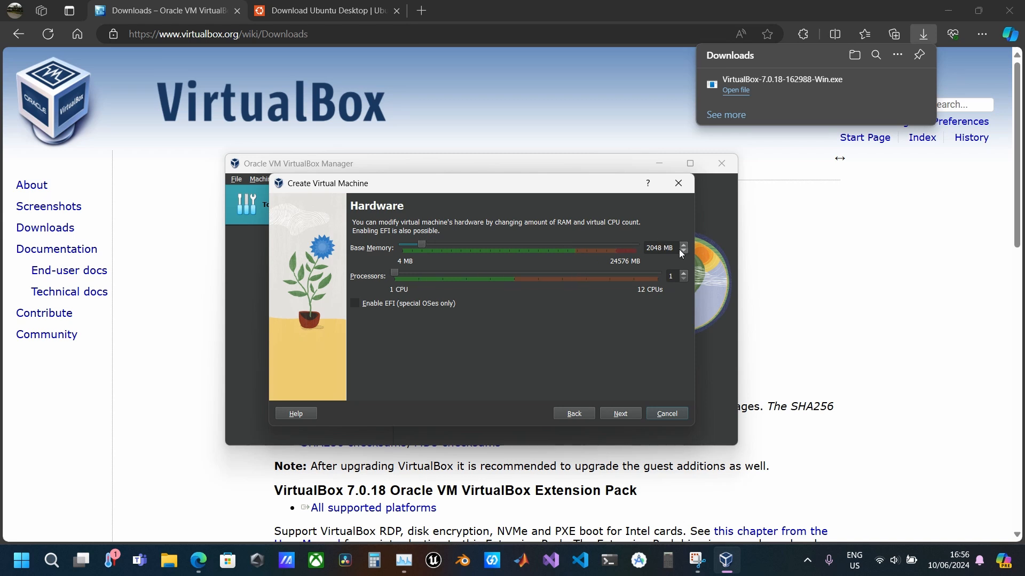
Set the virtual machine's base memory to 4096 MB and its processors to 4
{"action": "left_click_drag", "start_coordinate": [671, 246], "coordinate": [641, 245]}
{"action": "type", "text": "4096"}
{"action": "left_click_drag", "start_coordinate": [394, 275], "coordinate": [482, 283]}
{"action": "left_click", "coordinate": [618, 414]}
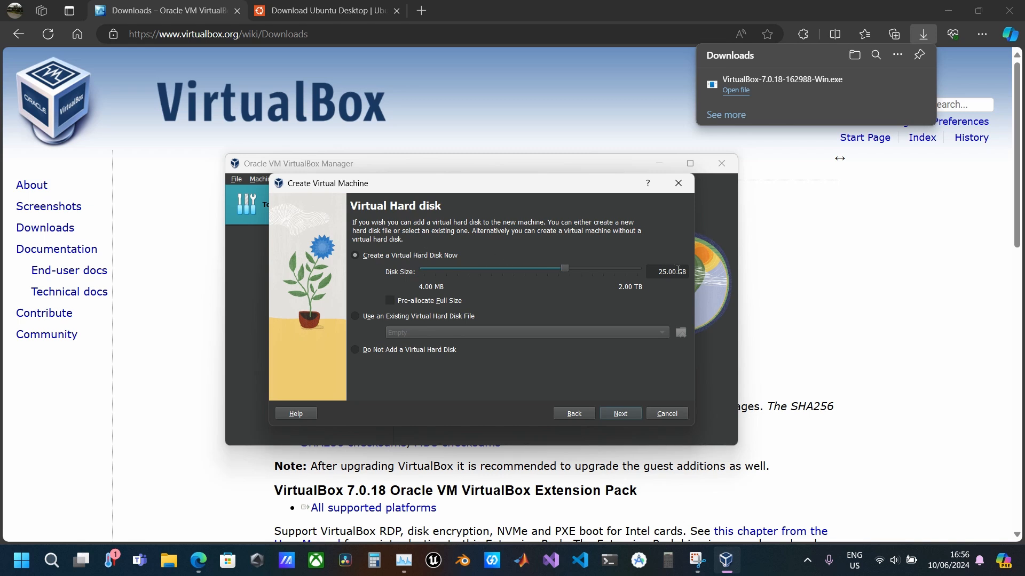
Create a new virtual hard disk with a size of 32 GB
{"action": "left_click_drag", "start_coordinate": [678, 270], "coordinate": [641, 274]}
{"action": "type", "text": "64"}
{"action": "key", "text": "BackSpace"}
{"action": "type", "text": "3"}
{"action": "key", "text": "BackSpace"}
{"action": "type", "text": "32"}
{"action": "key", "text": "Delete"}
{"action": "left_click", "coordinate": [625, 415]}
Review the configuration summary and finish creating the Ubuntu virtual machine
{"action": "scroll", "coordinate": [582, 341], "scroll_direction": "down", "scroll_amount": 1}
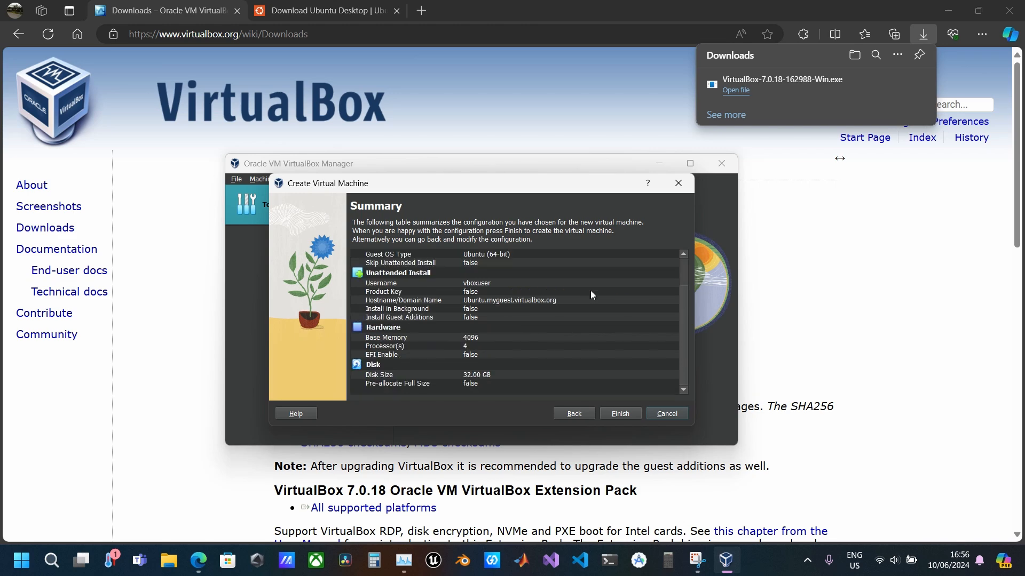
{"action": "scroll", "coordinate": [590, 291], "scroll_direction": "up", "scroll_amount": 1}
{"action": "left_click", "coordinate": [621, 414]}
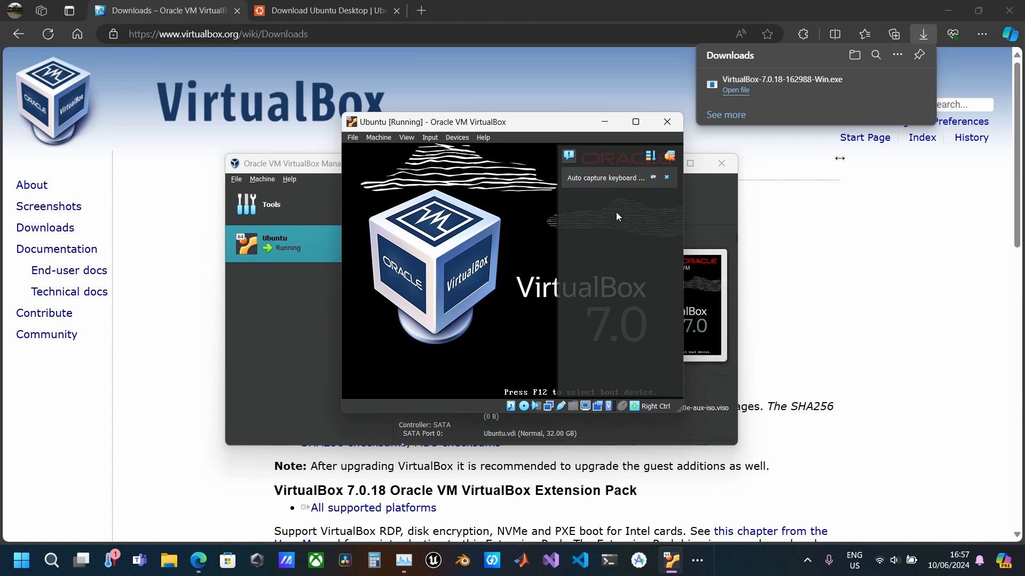
Bring the running Ubuntu virtual machine's window back up and maximize it
{"action": "left_click", "coordinate": [642, 118]}
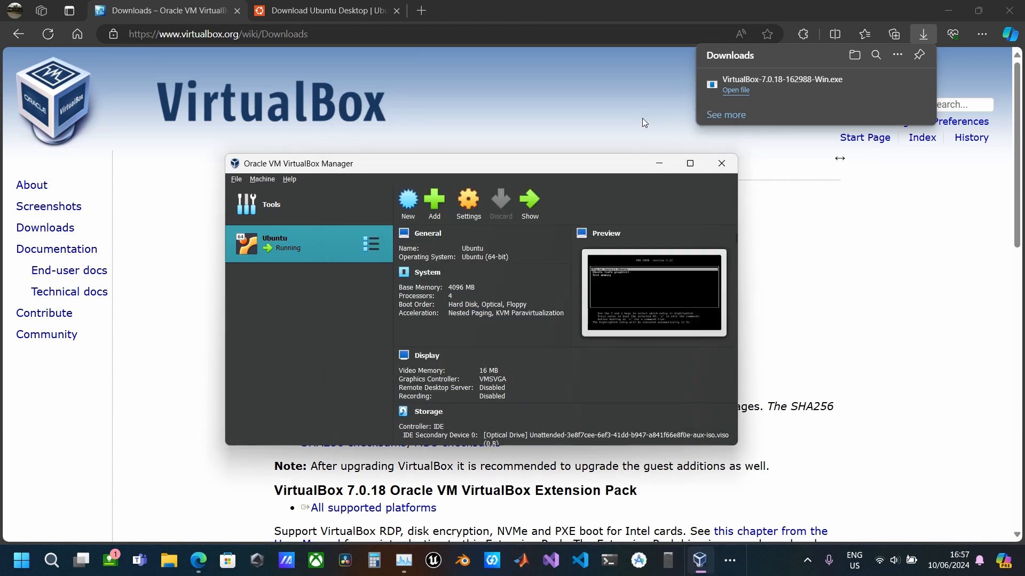
{"action": "left_click", "coordinate": [730, 560]}
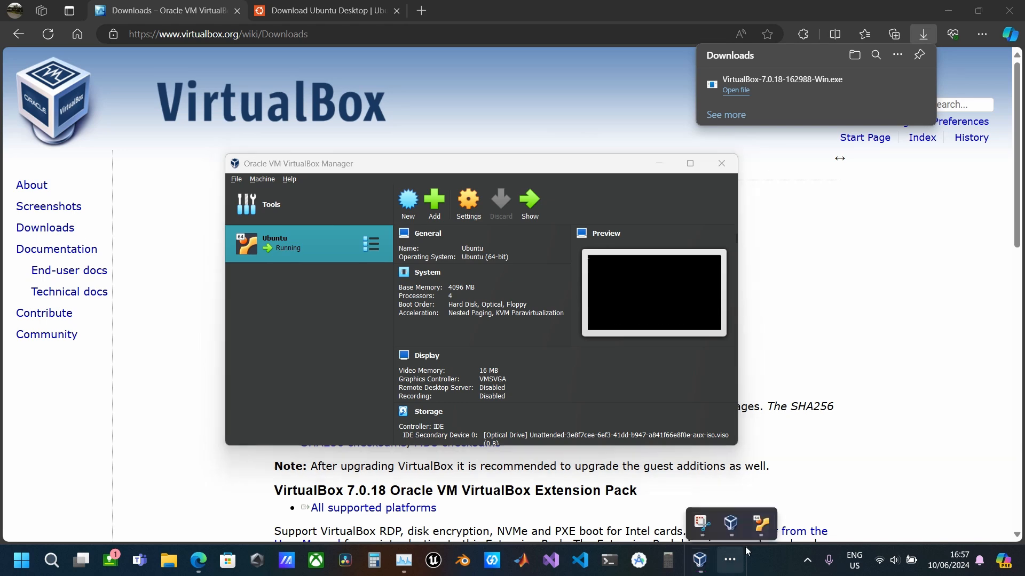
{"action": "left_click", "coordinate": [761, 526]}
{"action": "left_click", "coordinate": [677, 126]}
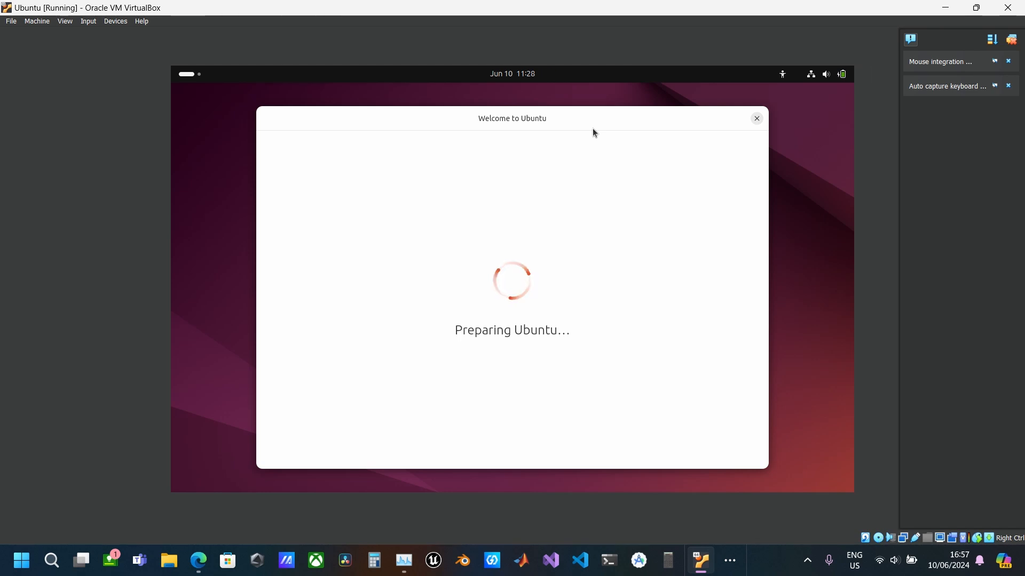
Check the host's CPU load in Task Manager while Ubuntu prepares, and minimize it again
{"action": "left_click", "coordinate": [404, 560]}
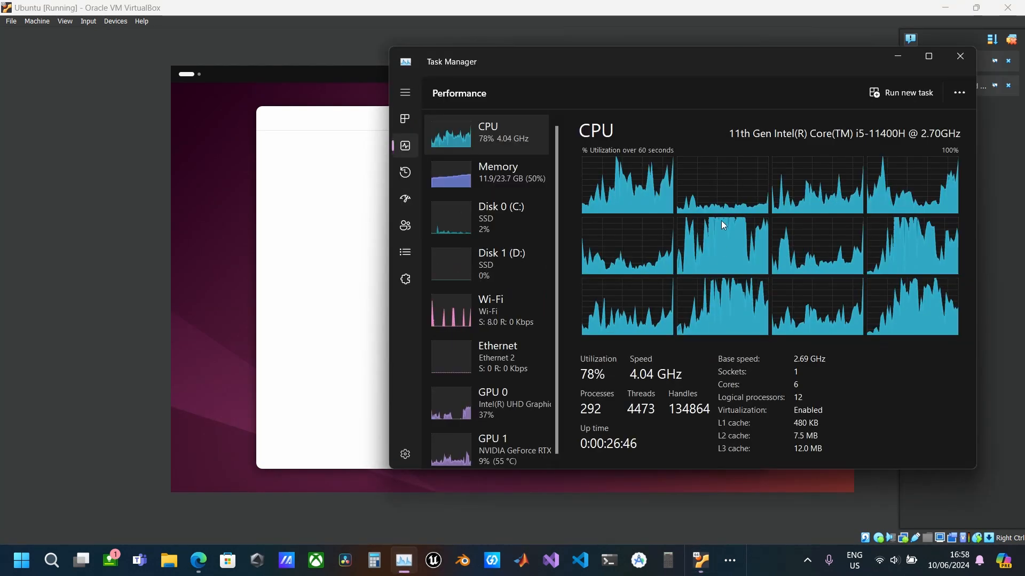
{"action": "left_click_drag", "start_coordinate": [613, 59], "coordinate": [817, 70]}
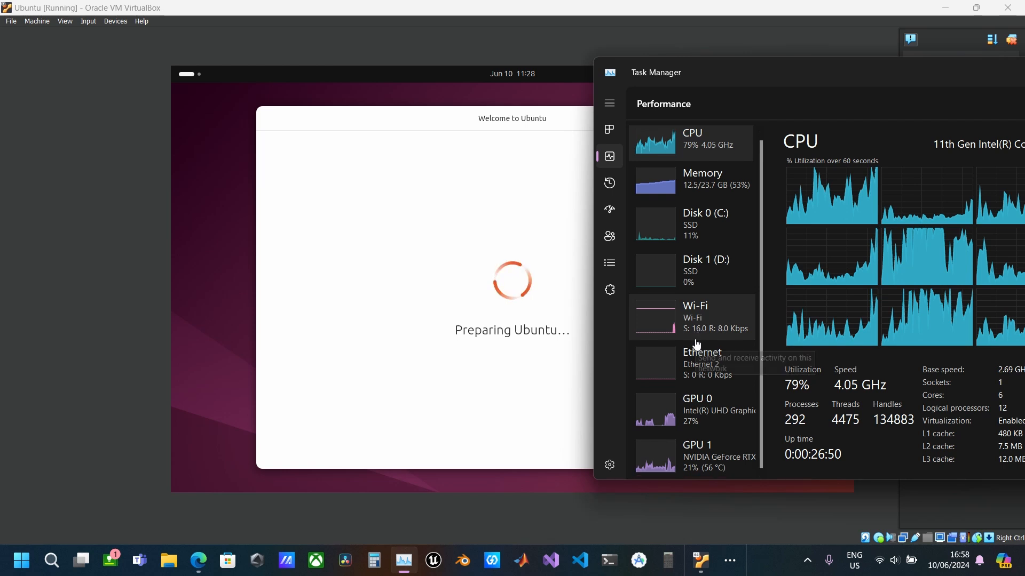
{"action": "left_click_drag", "start_coordinate": [865, 92], "coordinate": [715, 101]}
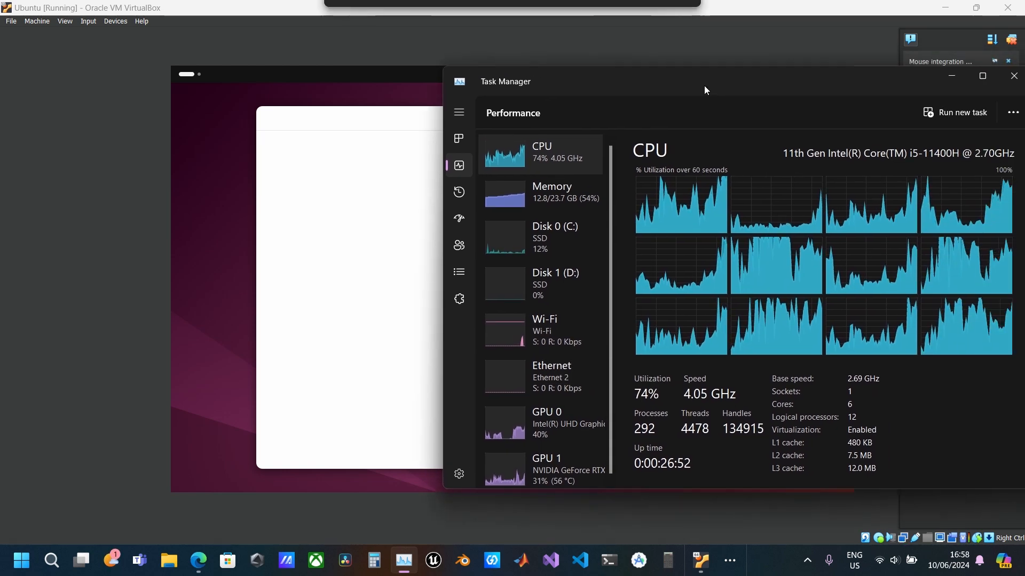
{"action": "left_click", "coordinate": [949, 78]}
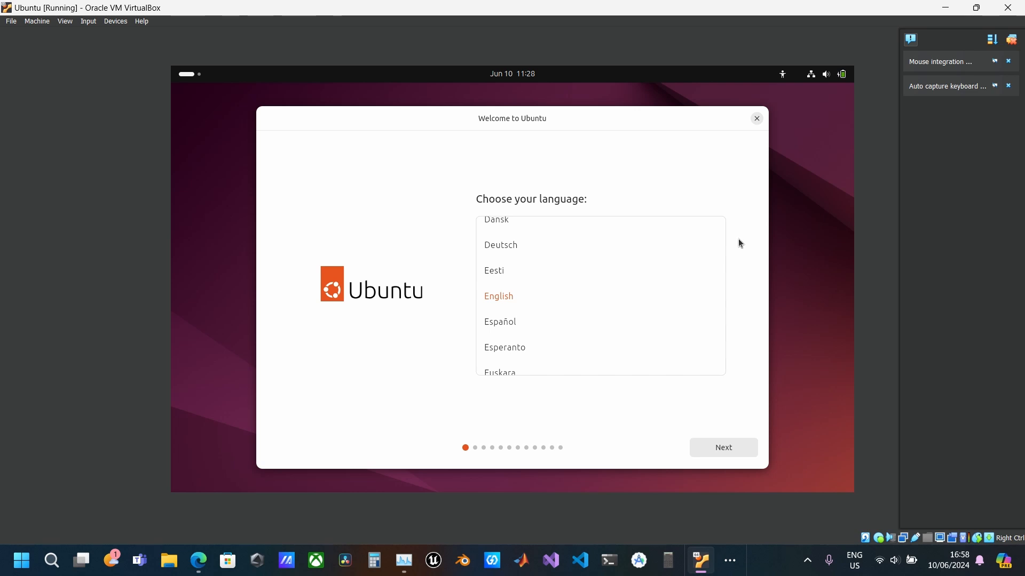
Keep English as the installer language, leave accessibility at its defaults and choose the English (UK) keyboard layout
{"action": "left_click", "coordinate": [731, 451]}
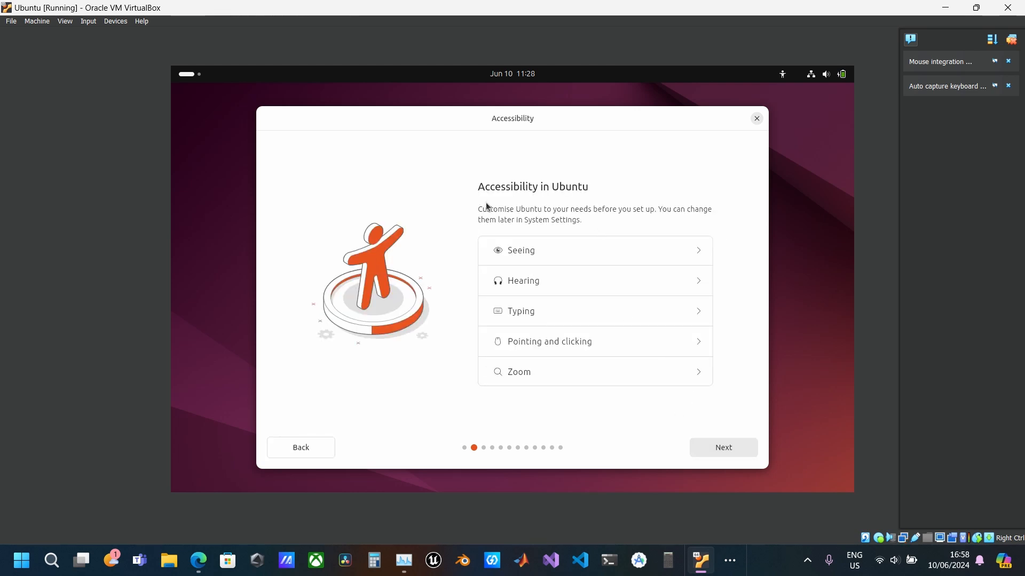
{"action": "left_click", "coordinate": [728, 450]}
{"action": "left_click", "coordinate": [532, 238]}
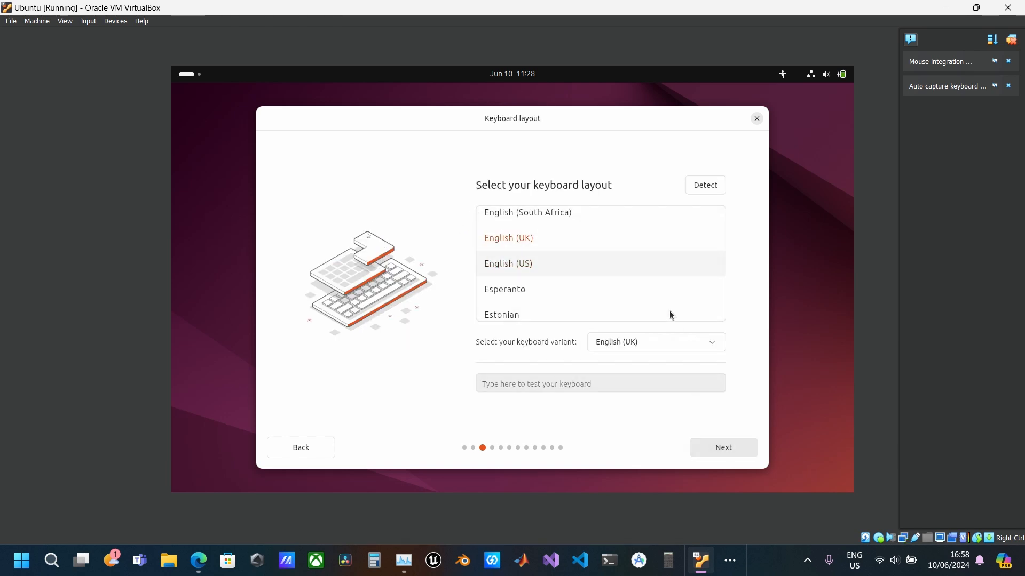
{"action": "left_click", "coordinate": [730, 447]}
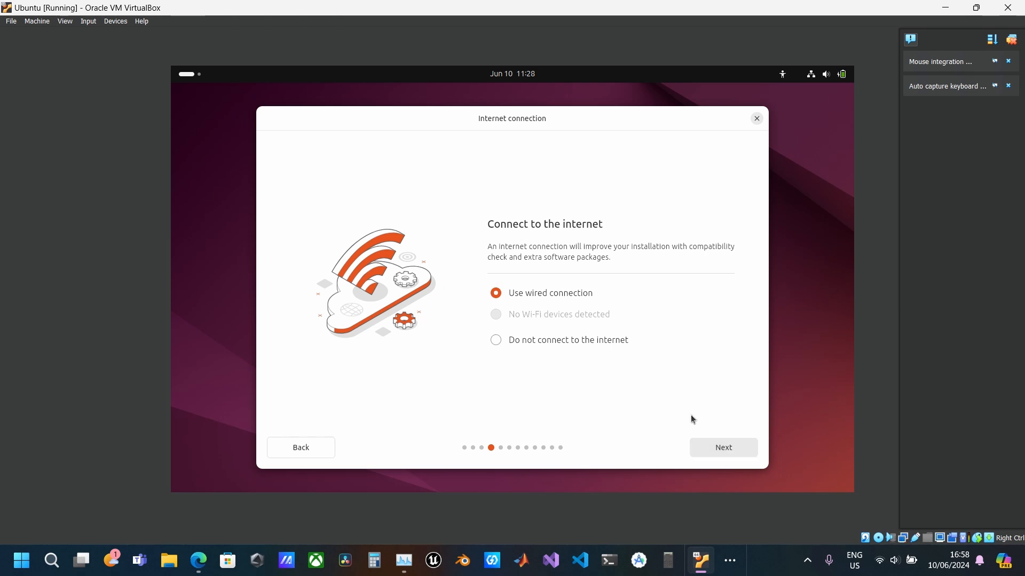
Use the wired connection and choose an interactive Ubuntu installation with the default applications and no additional proprietary software
{"action": "left_click", "coordinate": [735, 447]}
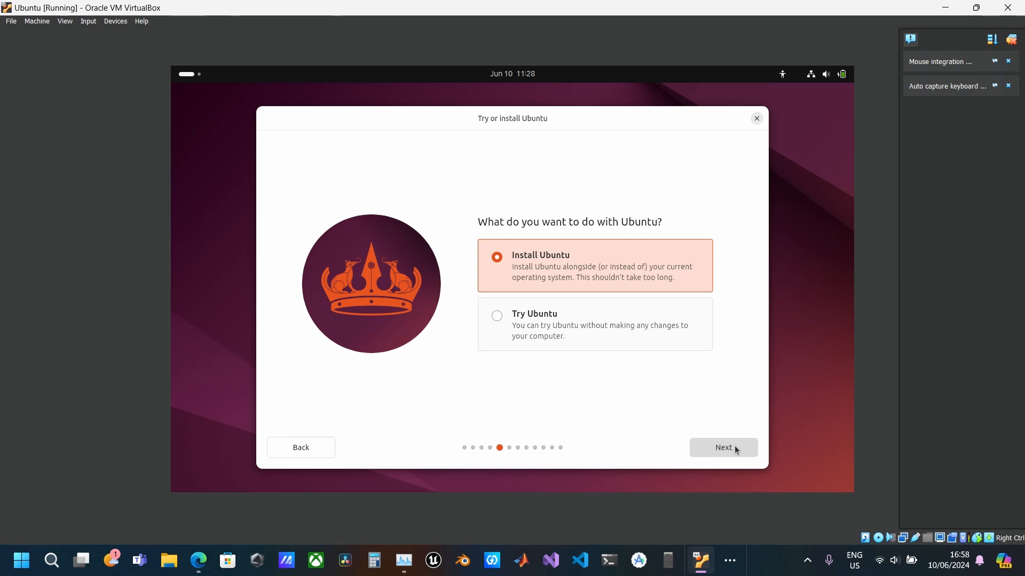
{"action": "left_click", "coordinate": [735, 448]}
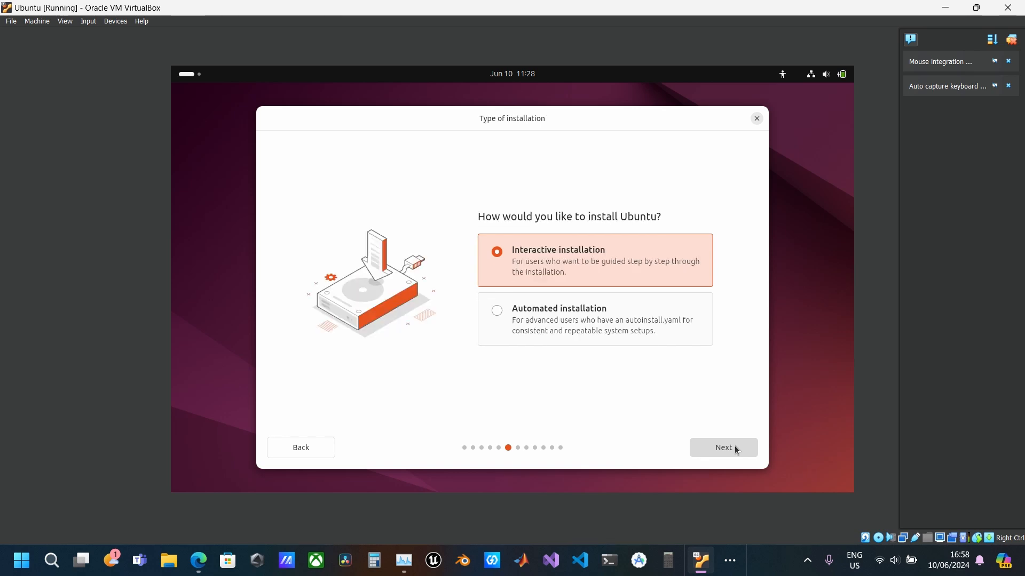
{"action": "left_click", "coordinate": [734, 448]}
{"action": "left_click", "coordinate": [734, 448]}
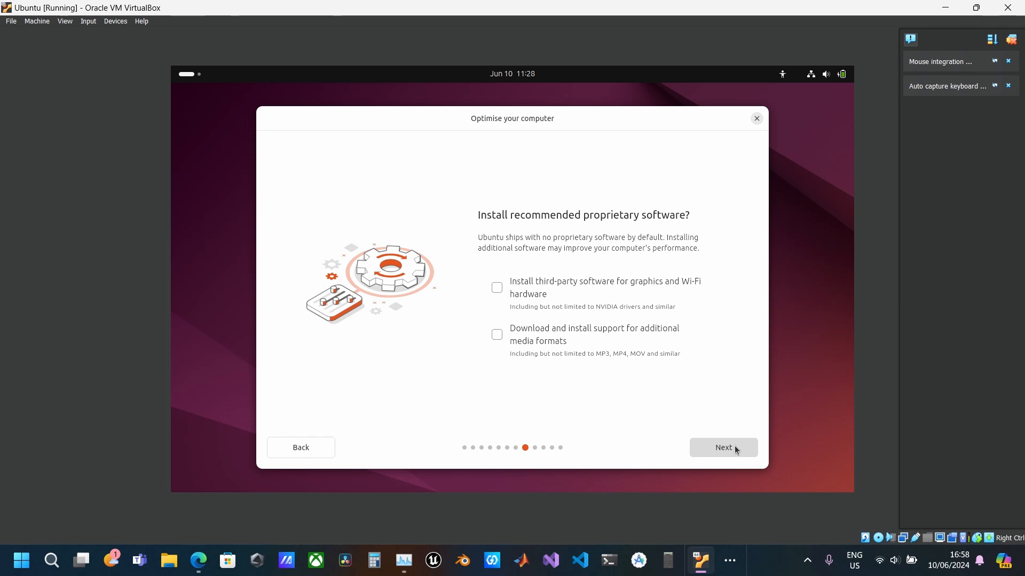
{"action": "left_click", "coordinate": [735, 449]}
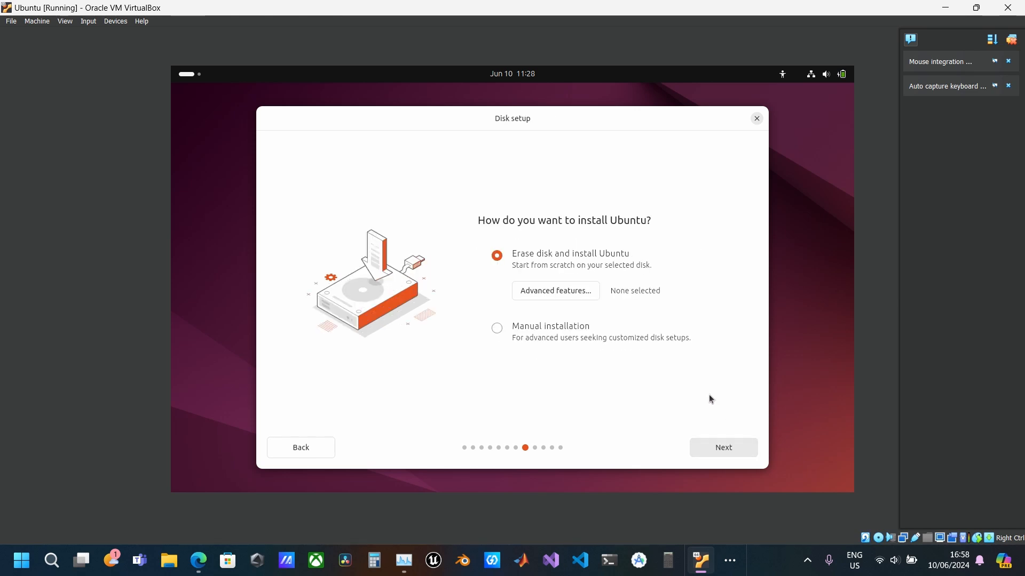
Choose to erase the disk and install Ubuntu, and enter the account holder's name, keeping the password required at login
{"action": "left_click", "coordinate": [739, 449]}
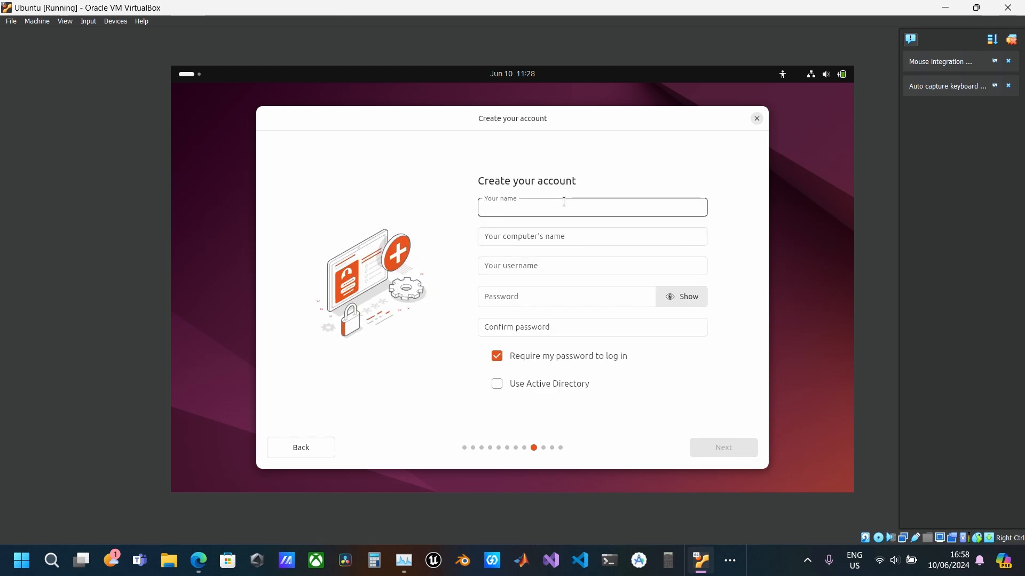
{"action": "type", "text": "max"}
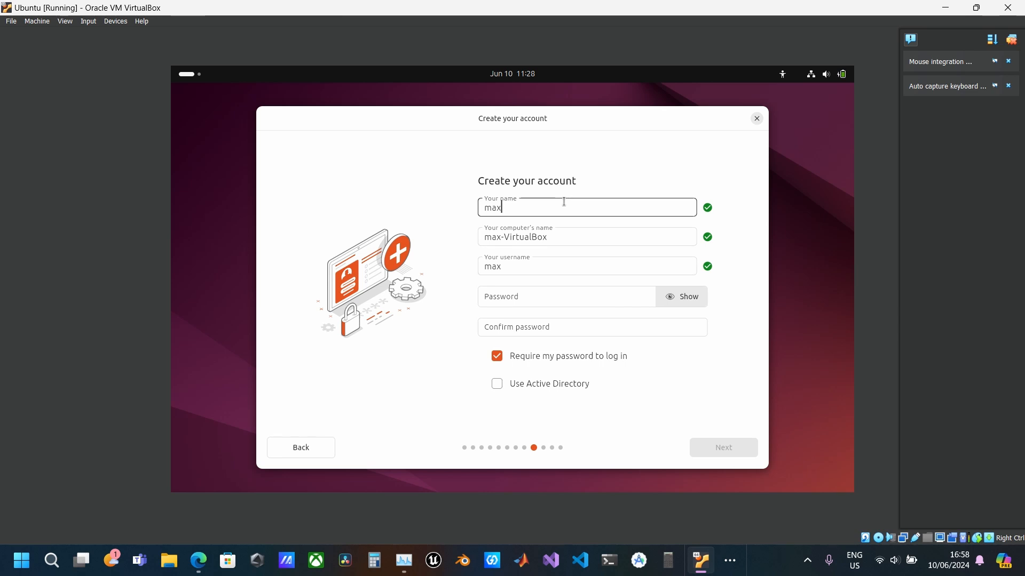
{"action": "type", "text": "well"}
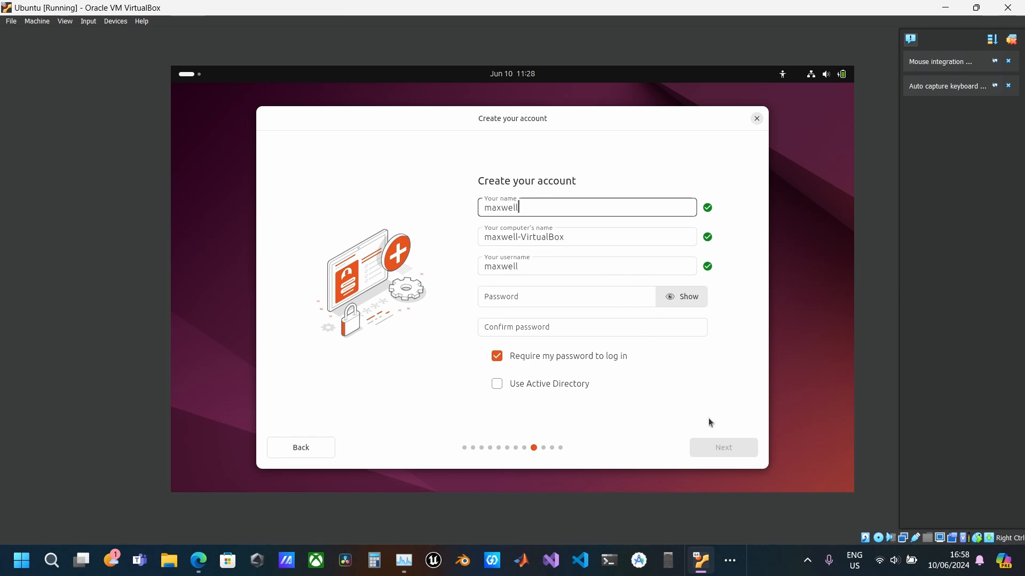
{"action": "left_click", "coordinate": [581, 367]}
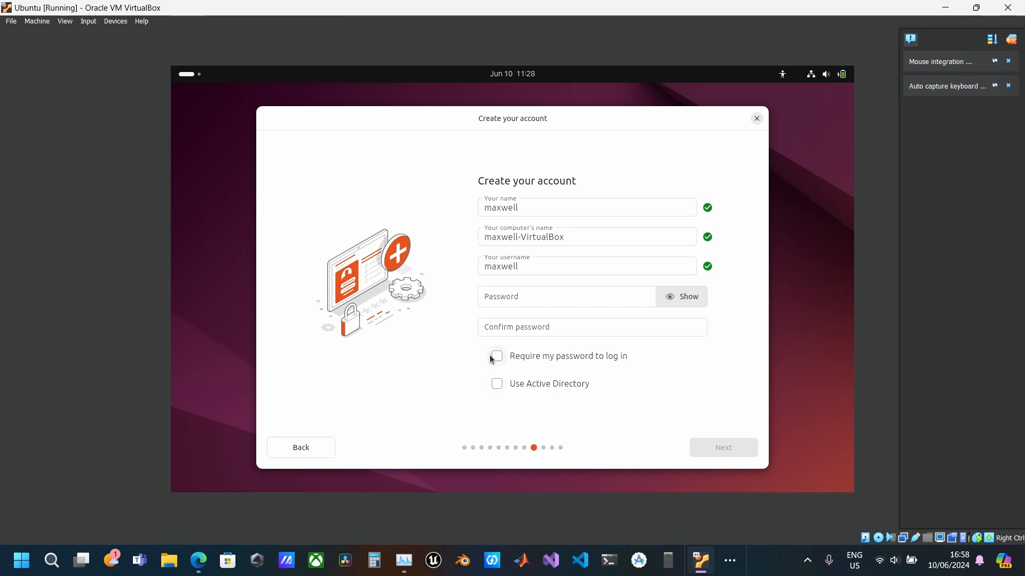
Enter the password for the new Ubuntu account
{"action": "left_click", "coordinate": [544, 297]}
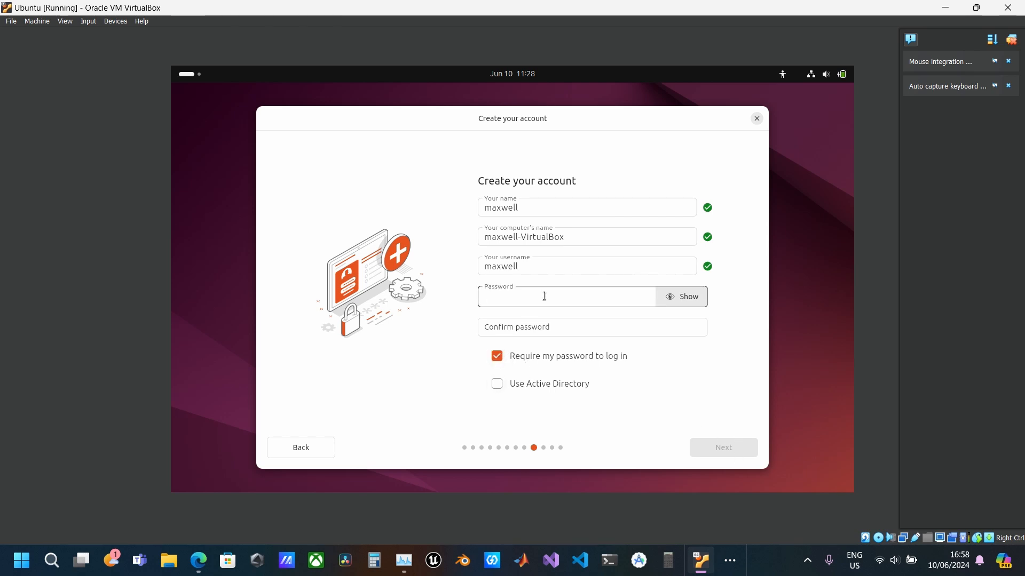
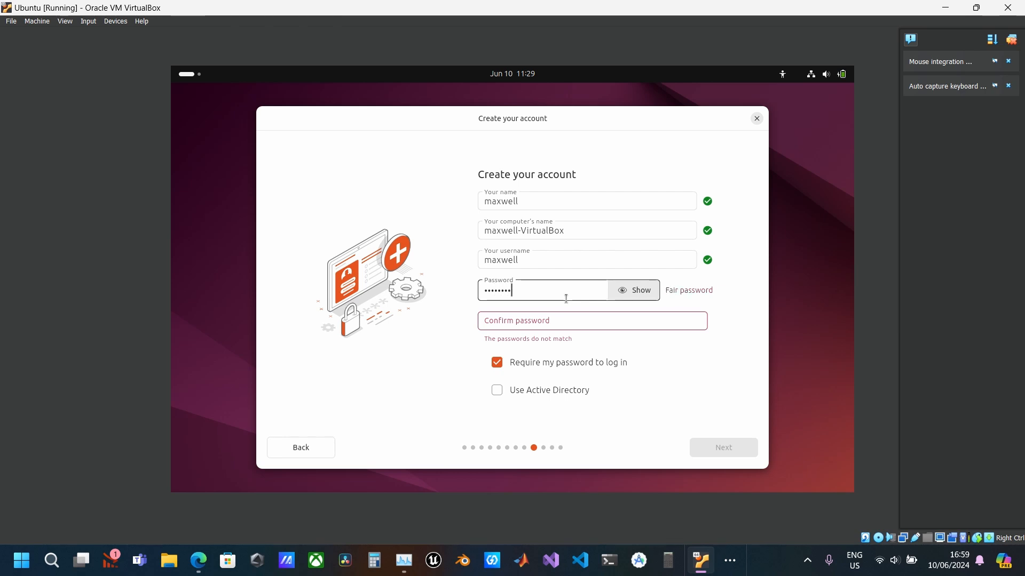
{"action": "left_click", "coordinate": [599, 321]}
{"action": "type", "text": "•••••••••"}
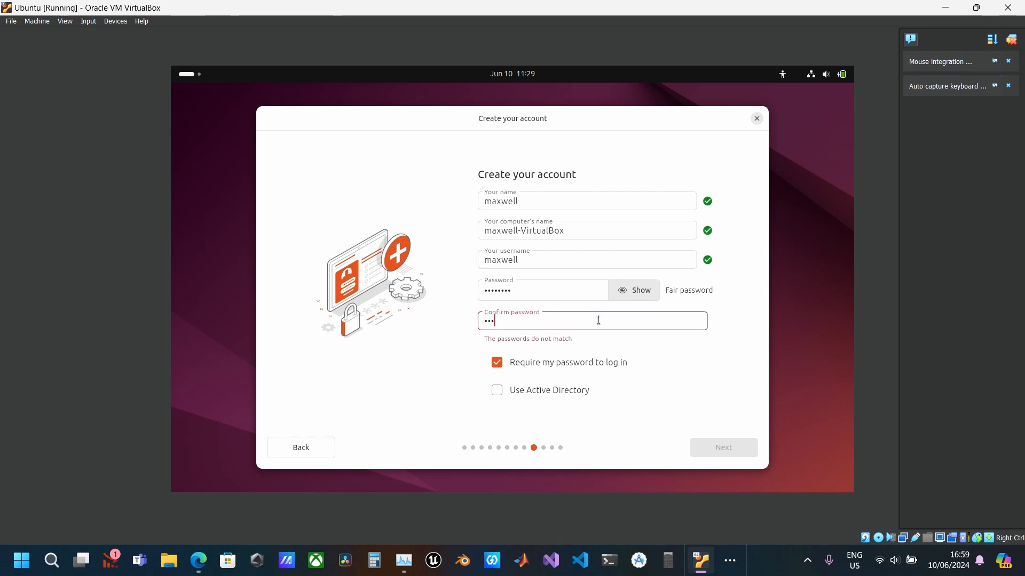
{"action": "type", "text": "••"}
{"action": "key", "text": "BackSpace"}
{"action": "key", "text": "BackSpace"}
{"action": "key", "text": "BackSpace"}
{"action": "key", "text": "ctrl+a"}
{"action": "key", "text": "BackSpace"}
Reveal the account password, enter a matching password confirmation and proceed with the installation
{"action": "left_click", "coordinate": [618, 295]}
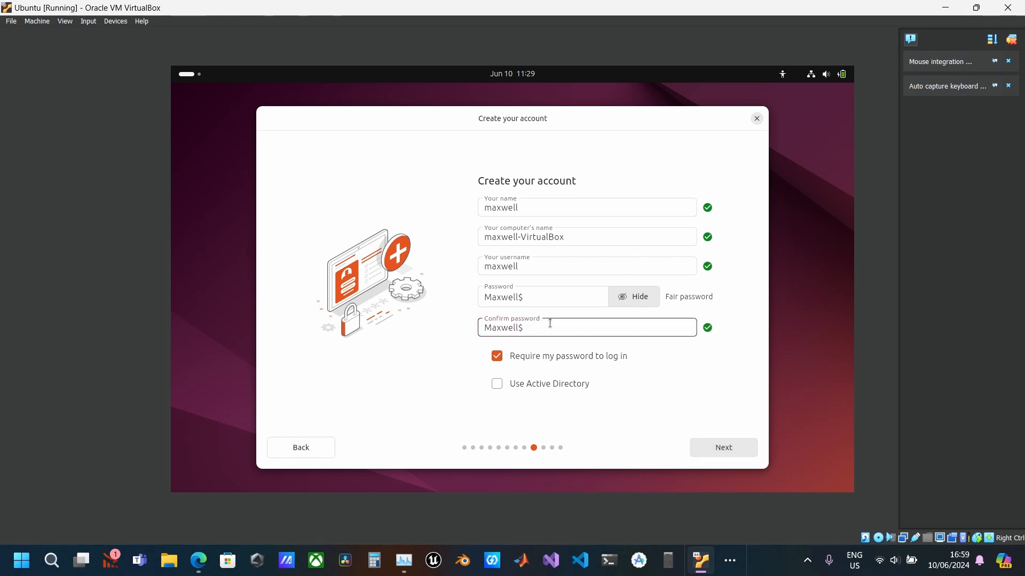
{"action": "left_click", "coordinate": [751, 441]}
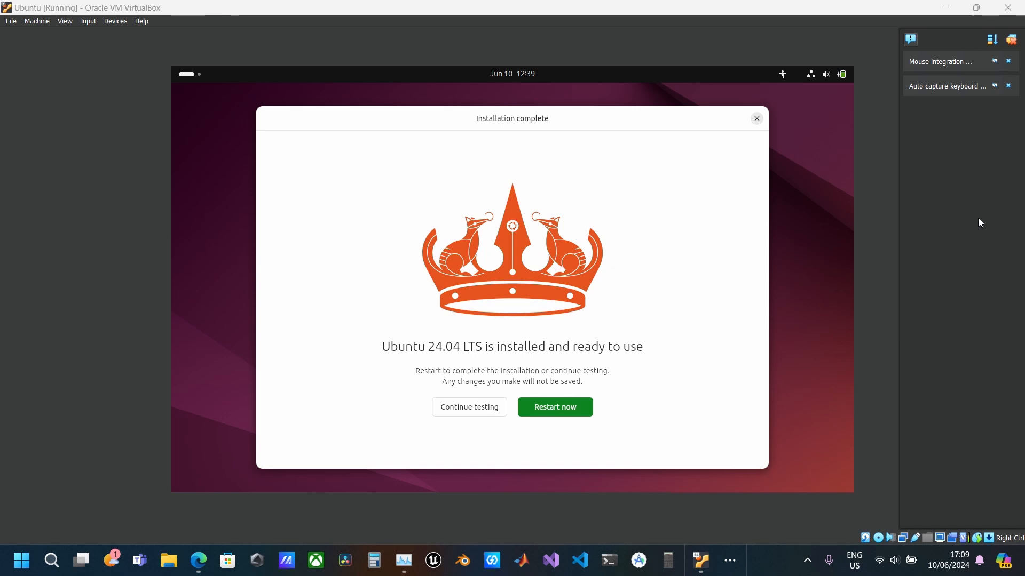
Restart into the installed Ubuntu system and log in to the created account with the account password
{"action": "left_click", "coordinate": [544, 408]}
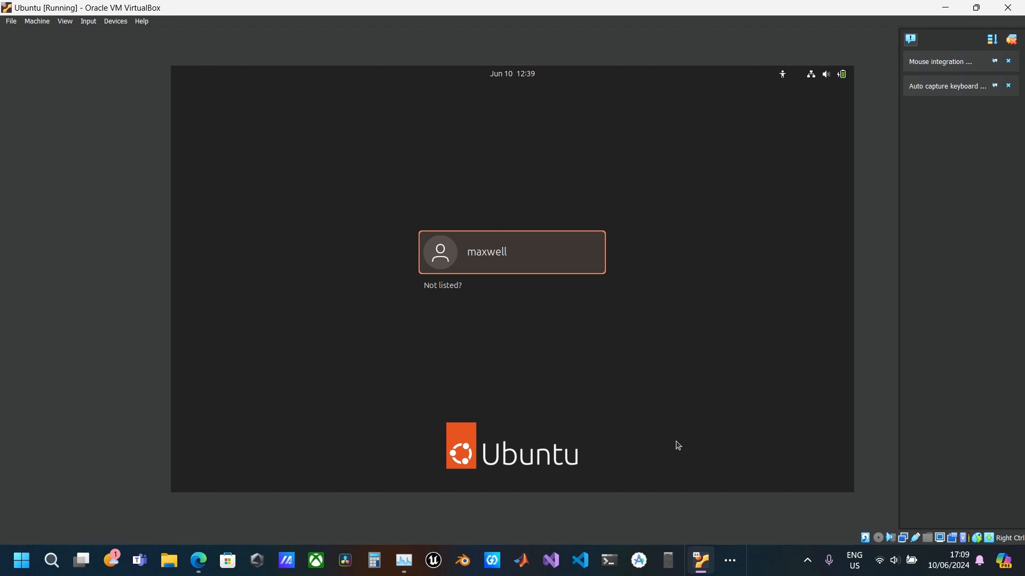
{"action": "left_click", "coordinate": [487, 263]}
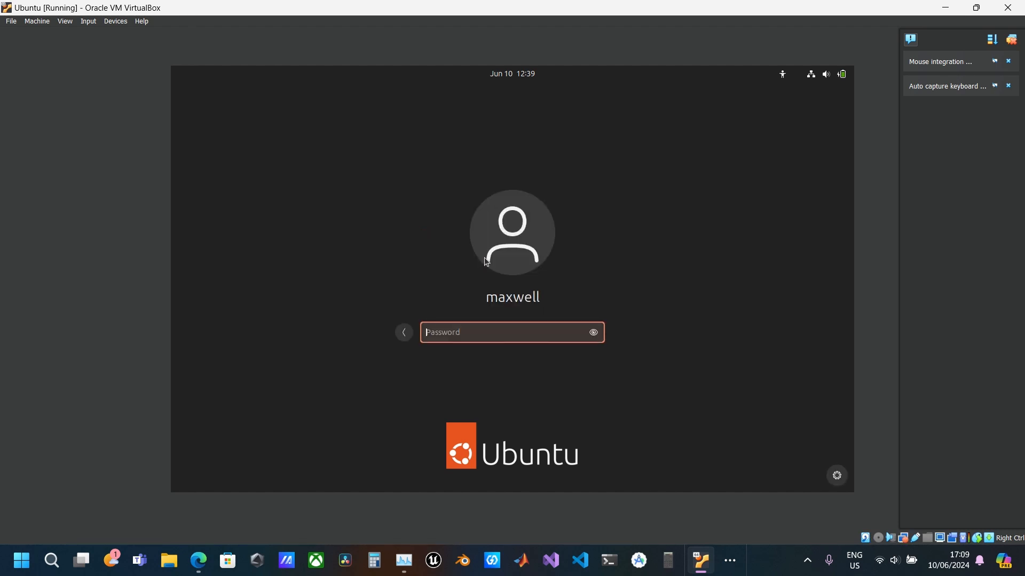
{"action": "type", "text": "••••••••"}
{"action": "key", "text": "Return"}
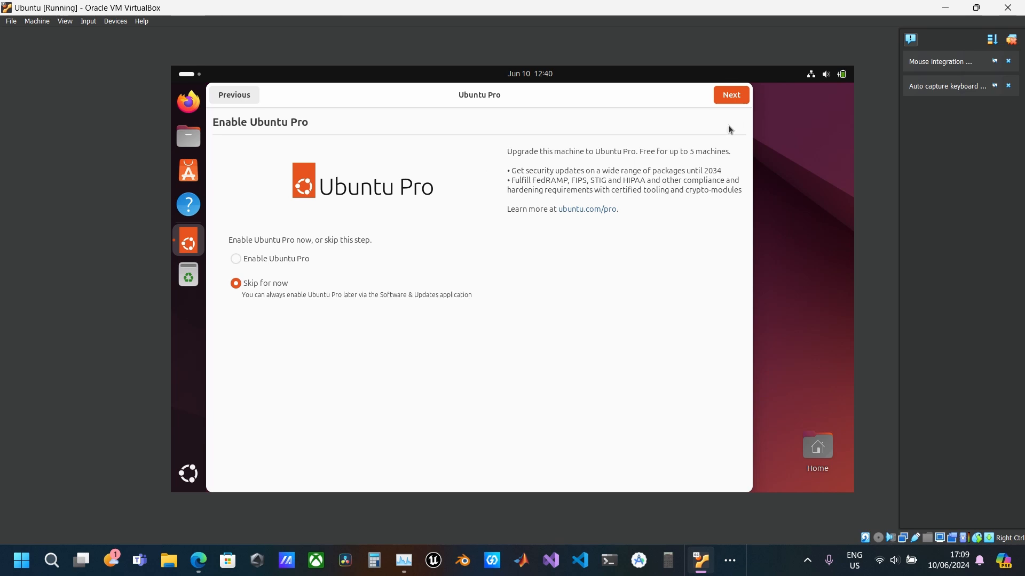
Finish the Ubuntu welcome setup, skipping Ubuntu Pro and agreeing to share system data with the Ubuntu team
{"action": "left_click", "coordinate": [729, 101]}
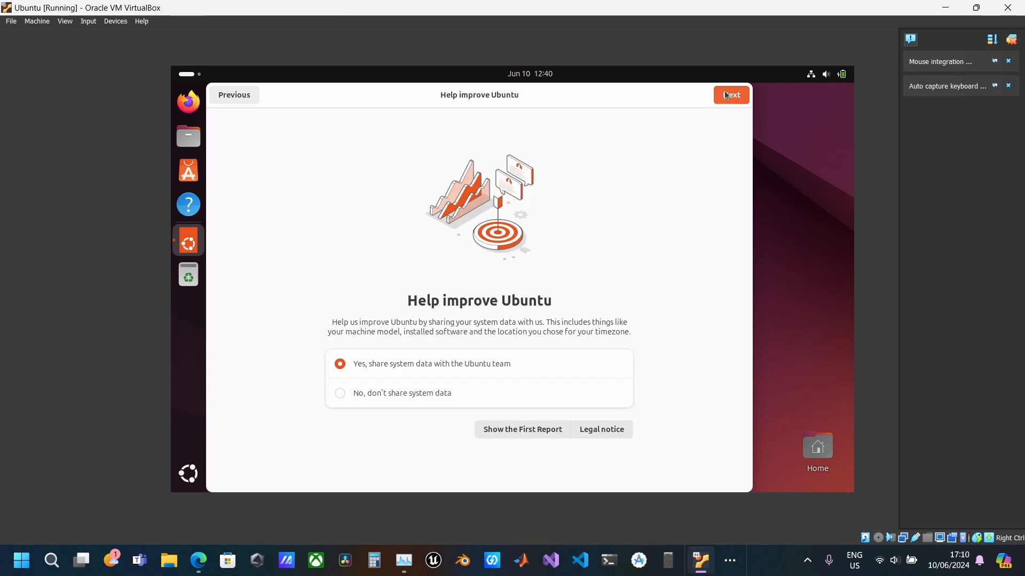
{"action": "left_click", "coordinate": [726, 95]}
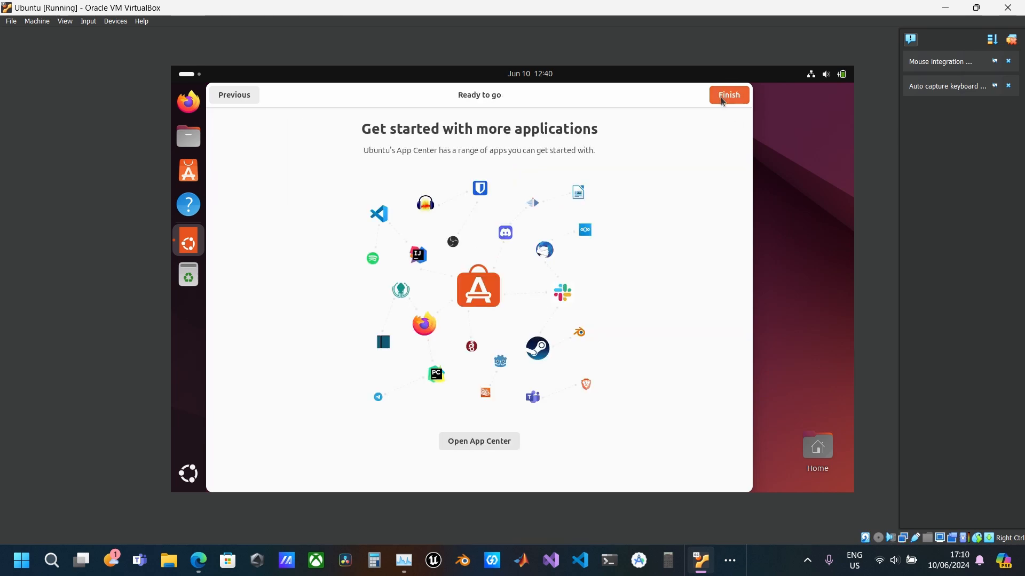
{"action": "left_click", "coordinate": [724, 98]}
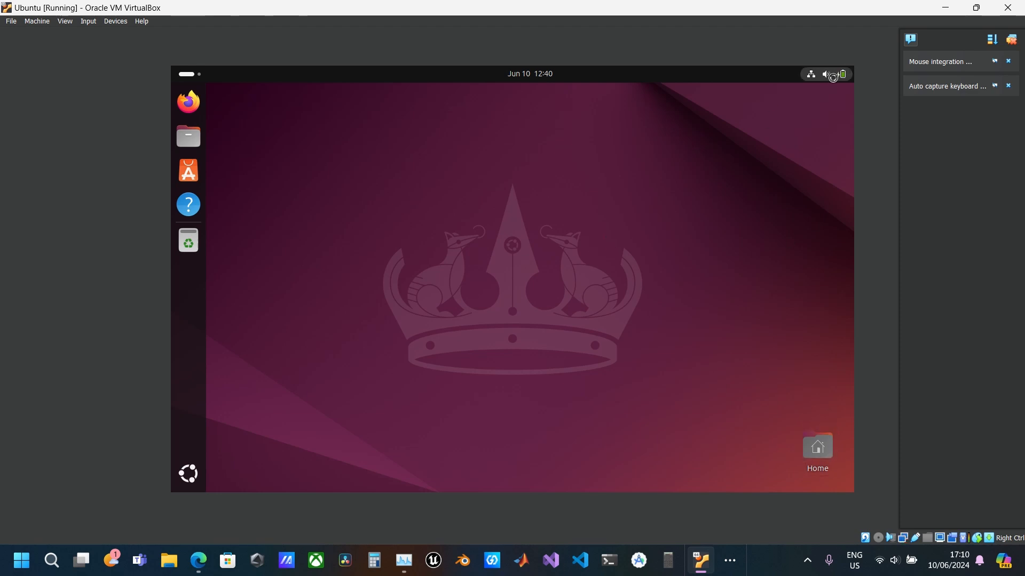
Look at the system quick settings and the workspace overview on the new Ubuntu desktop
{"action": "left_click", "coordinate": [816, 79]}
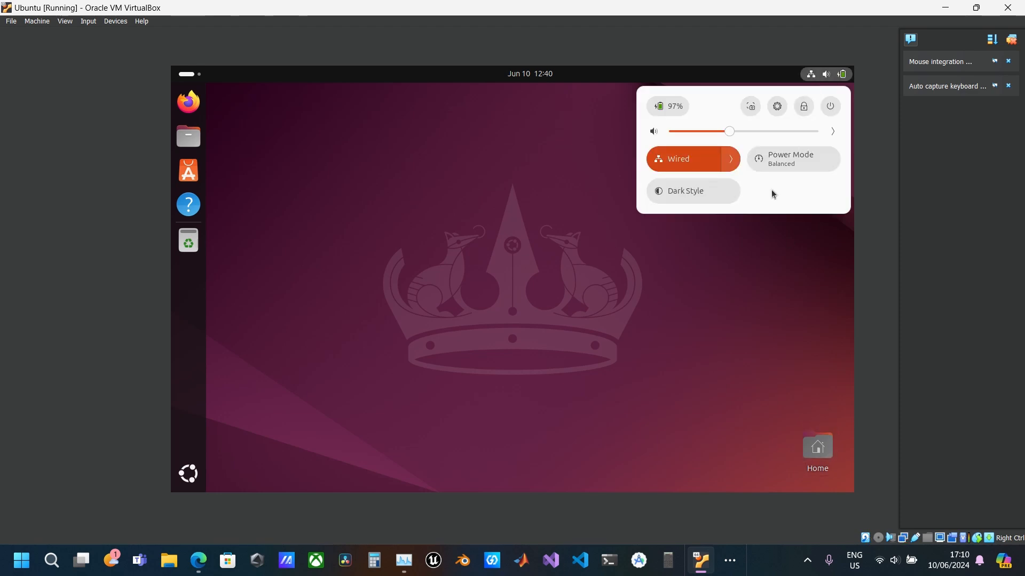
{"action": "left_click", "coordinate": [208, 79]}
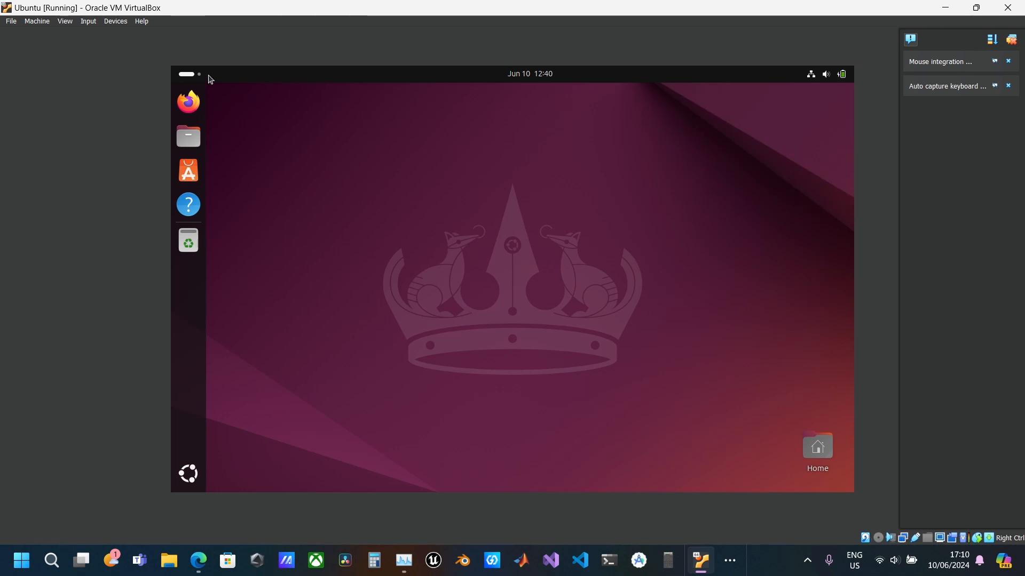
{"action": "left_click", "coordinate": [205, 81]}
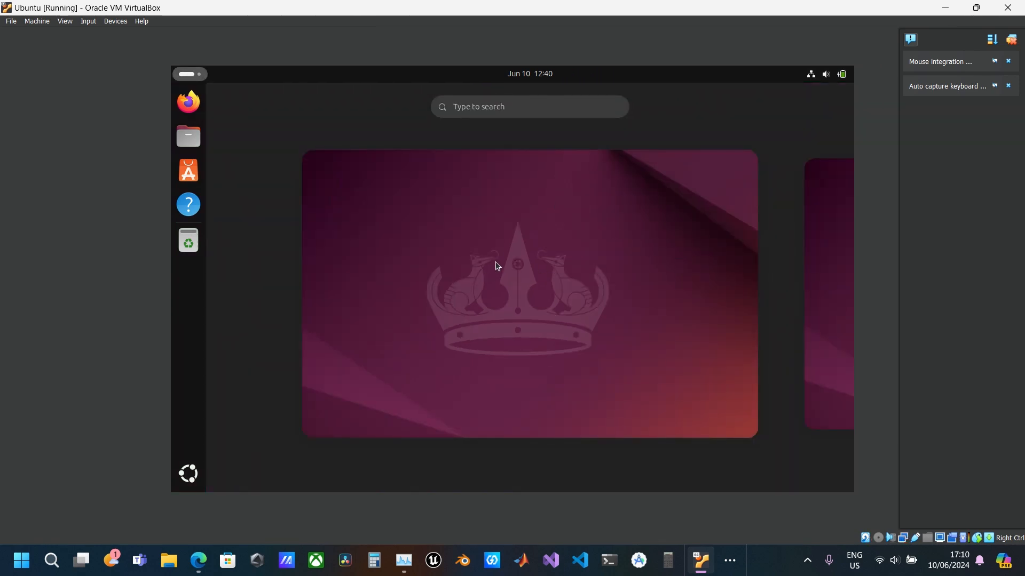
{"action": "left_click", "coordinate": [193, 81]}
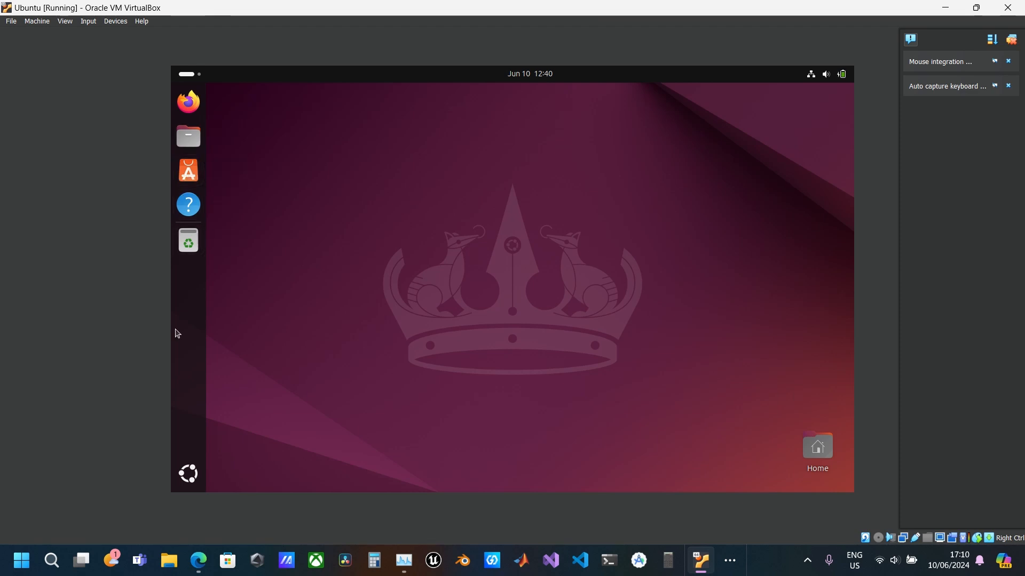
Open the Firefox web browser inside Ubuntu
{"action": "left_click", "coordinate": [190, 96]}
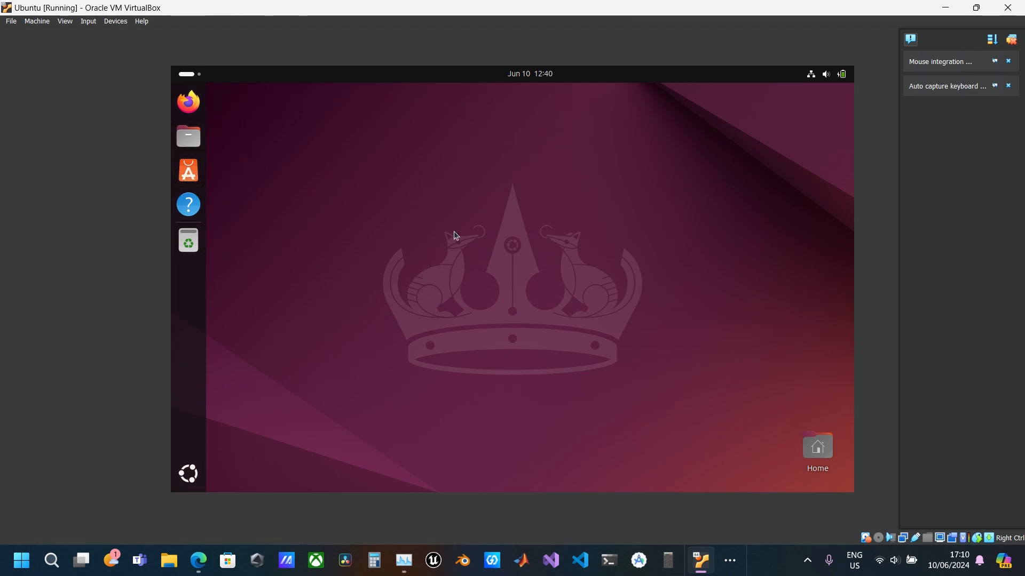